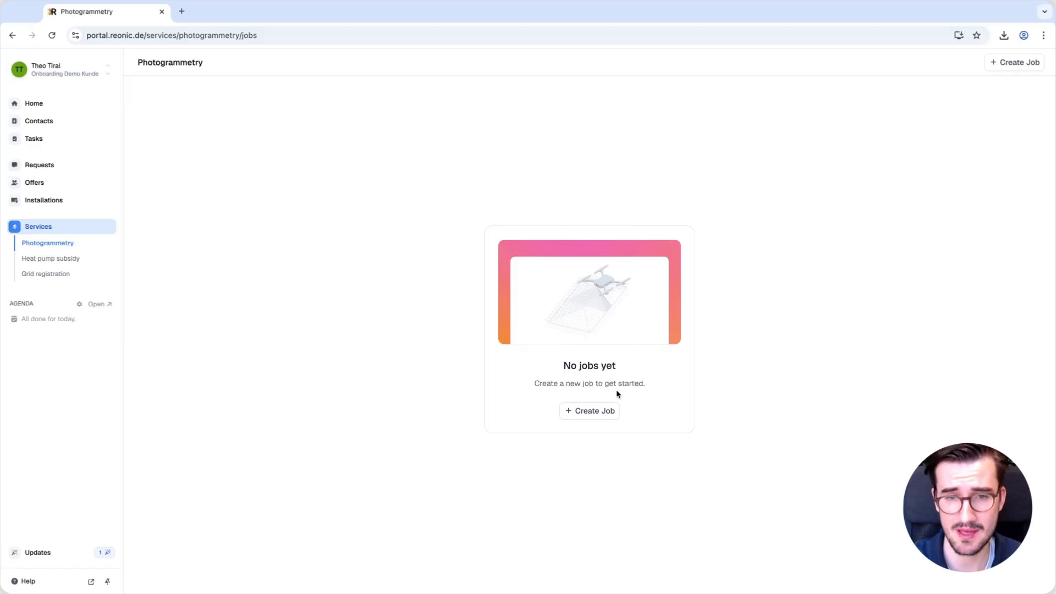
Create a new photogrammetry job and name it "Test house"
left_click(592, 418)
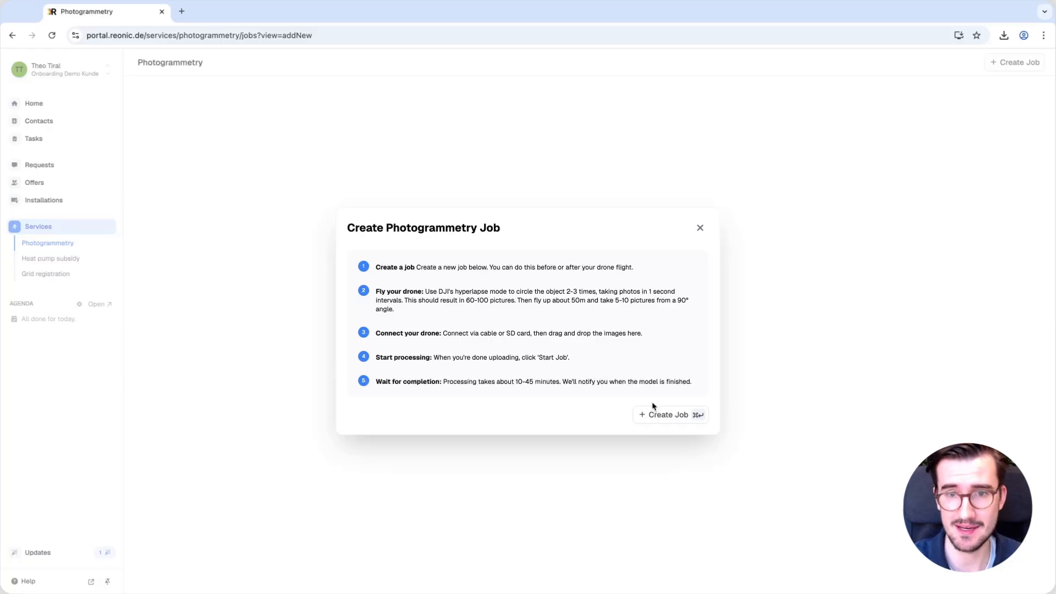
left_click(669, 419)
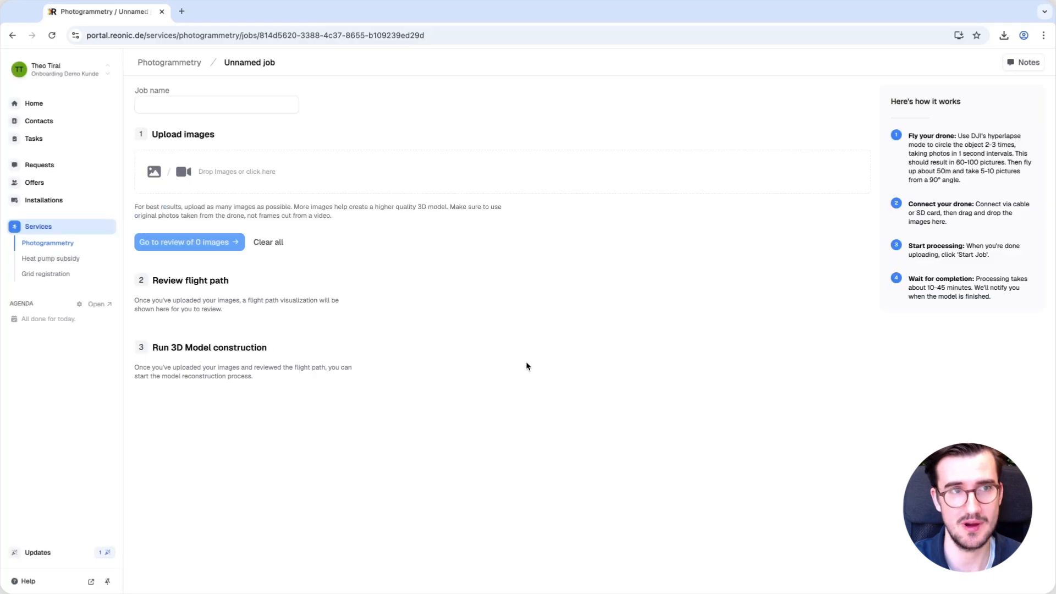
left_click(270, 104)
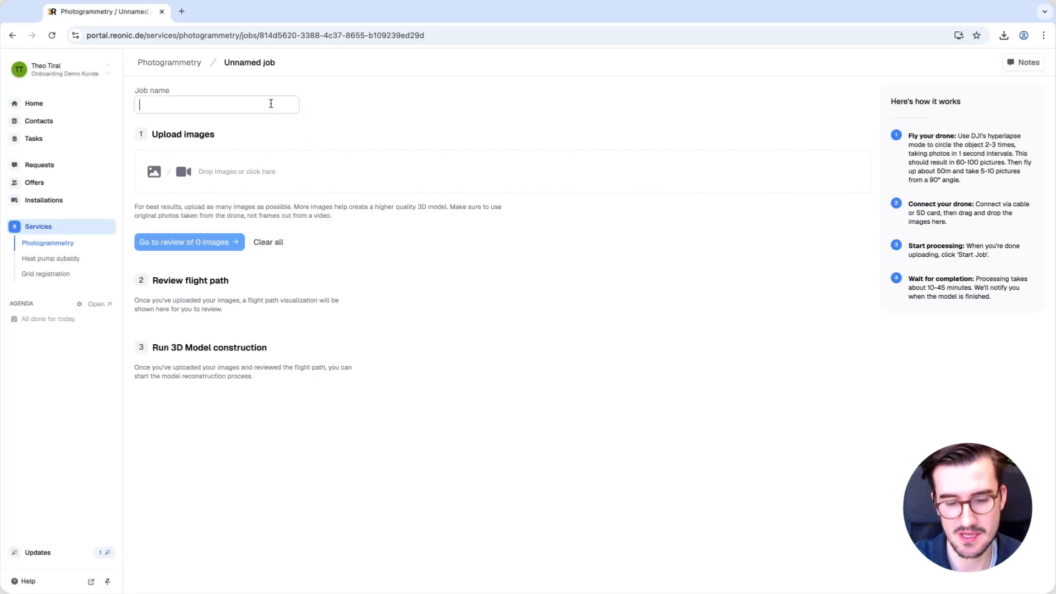
type("Test house")
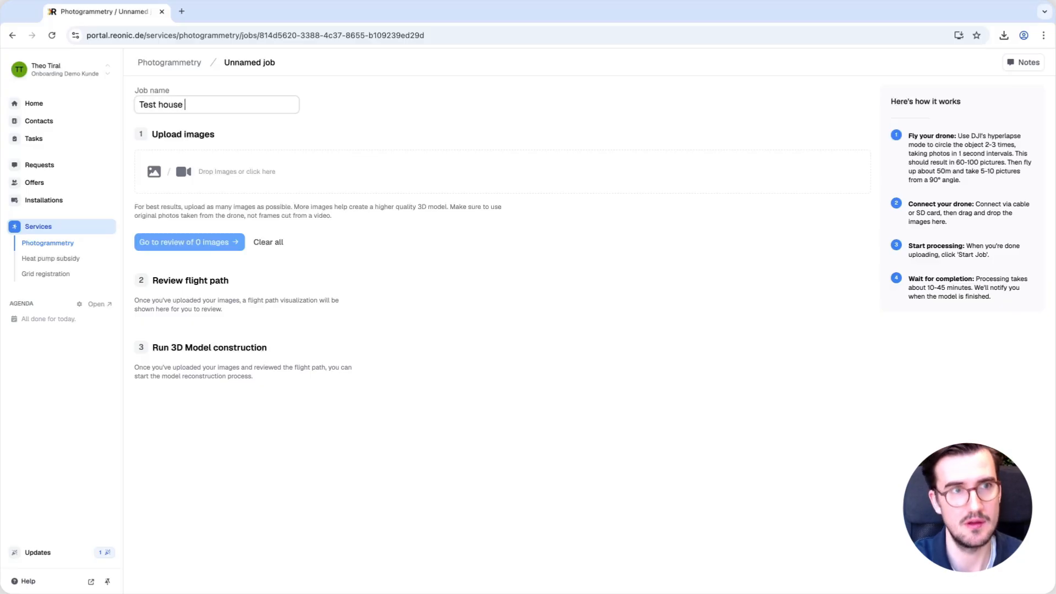
Add all the HYPERLAPSE drone images from the flug-bilder-technisch-81207 (1) folder in Downloads to the job
left_click(250, 180)
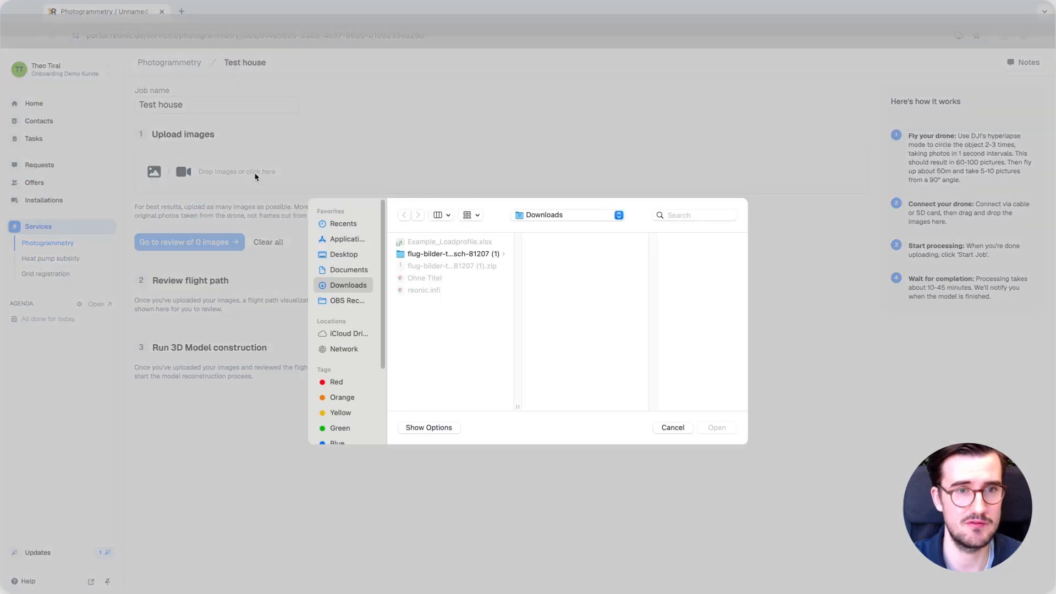
left_click(429, 254)
left_click(550, 243)
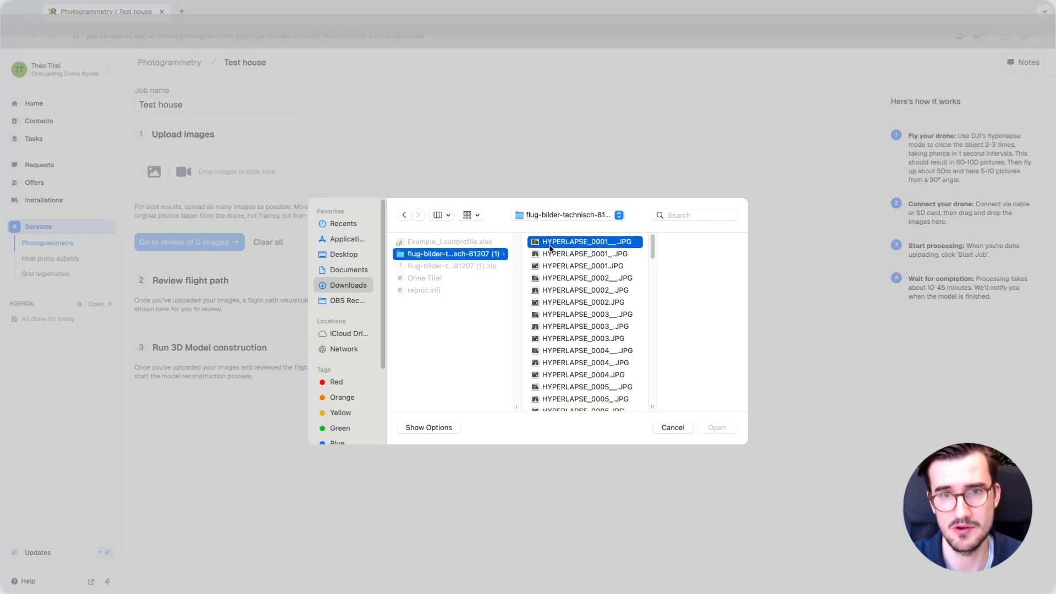
left_click_drag(608, 248, 609, 389)
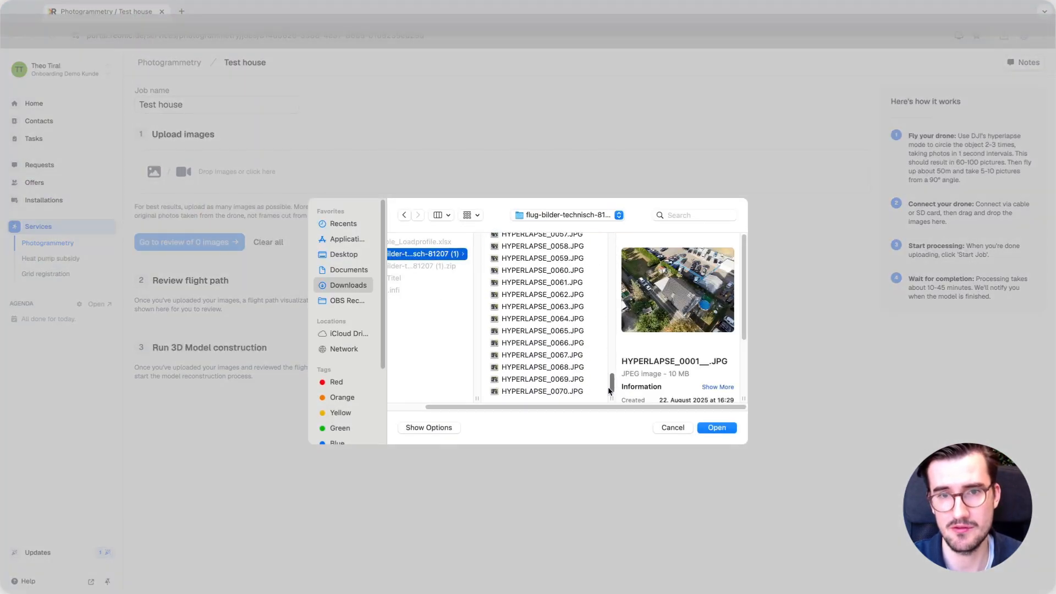
left_click(542, 391, "shift")
left_click(716, 427)
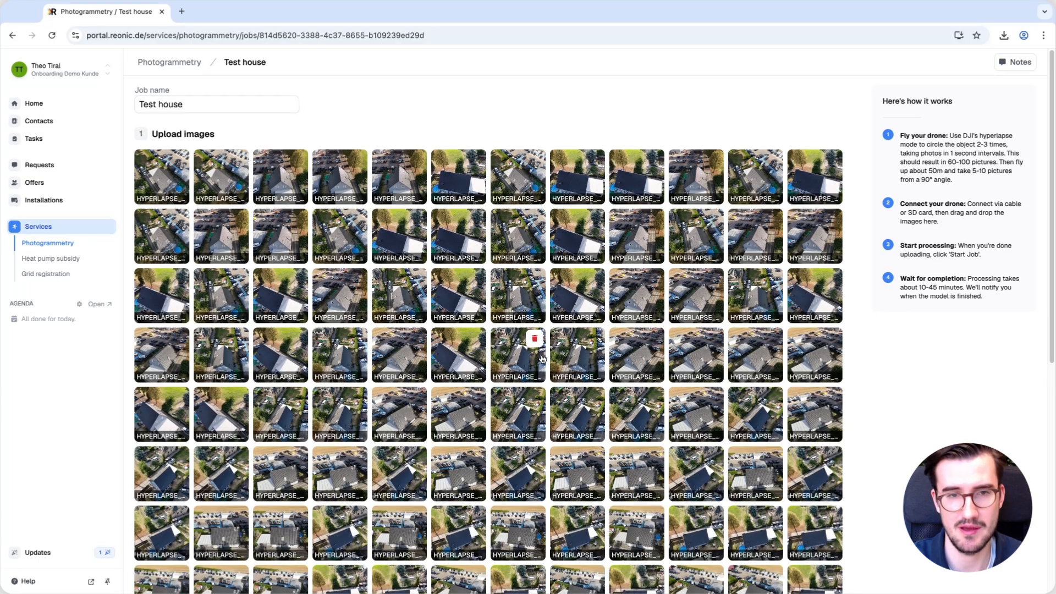
Page through the uploaded drone photos at full size, starting from HYPERLAPSE_0025, to check how they cover the house
scroll(542, 359, "down", 4)
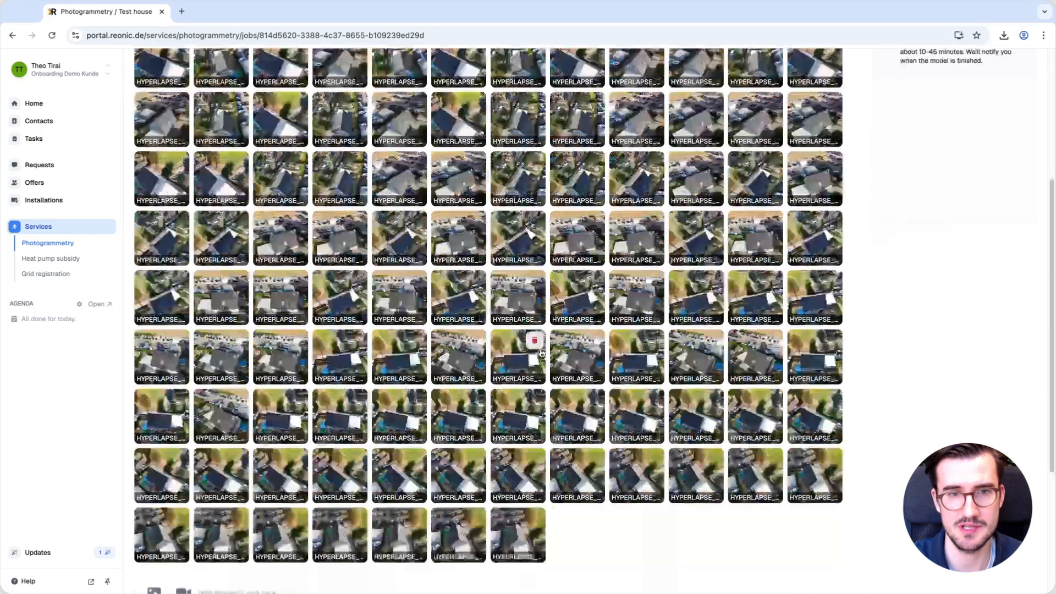
left_click(454, 217)
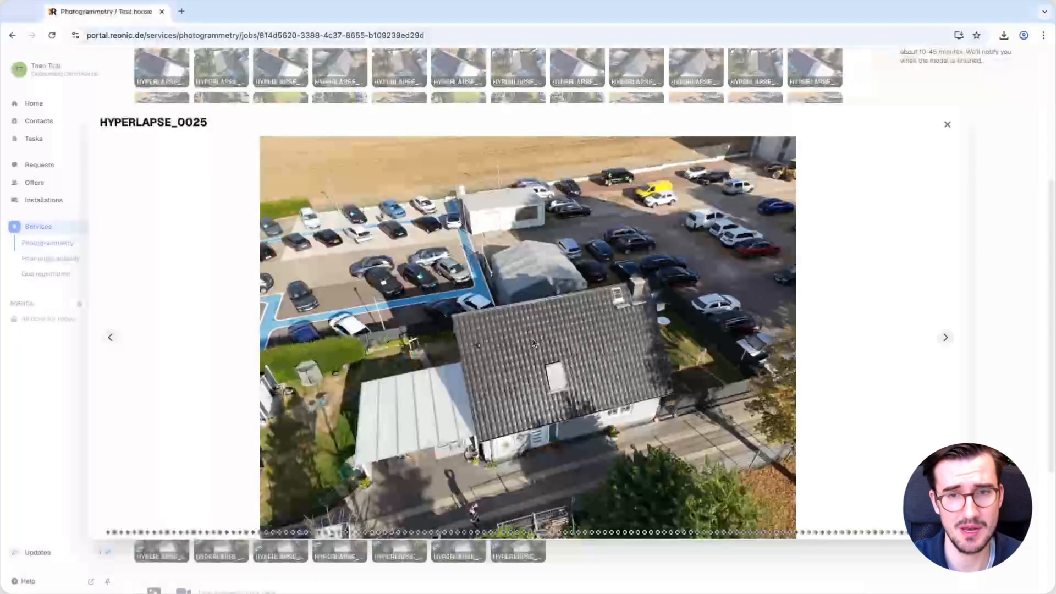
left_click(948, 340)
left_click(947, 338)
left_click(946, 338)
left_click(946, 339)
left_click(947, 338)
left_click(947, 338)
left_click(946, 338)
left_click(946, 339)
left_click(947, 338)
left_click(946, 338)
left_click(947, 338)
left_click(947, 338)
left_click(947, 338)
left_click(946, 338)
left_click(946, 338)
left_click(946, 338)
left_click(946, 338)
left_click(947, 338)
left_click(946, 338)
left_click(946, 125)
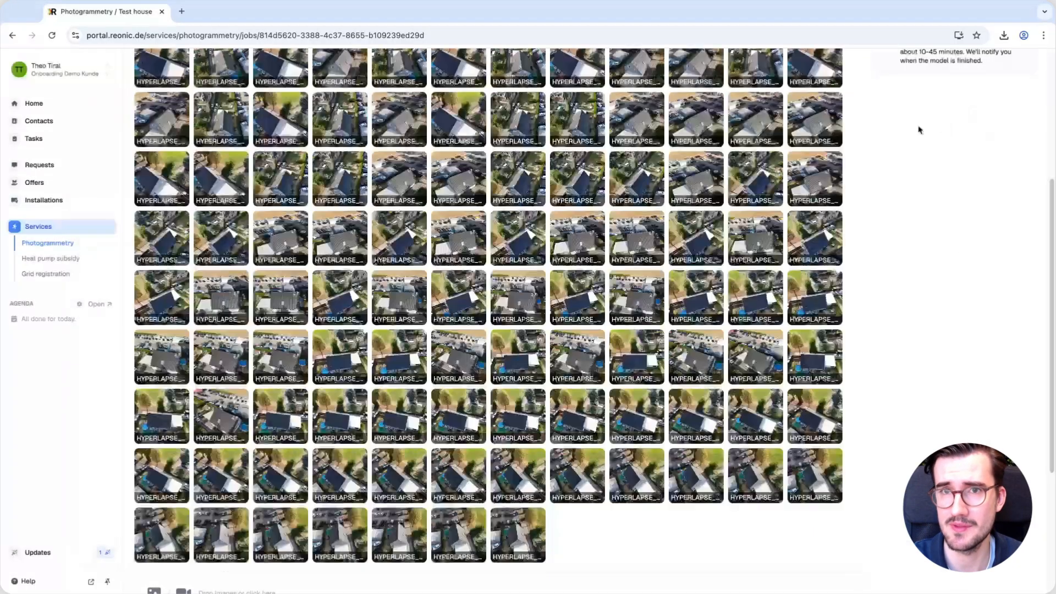
Submit the uploaded images and go on to the flight path review
scroll(531, 407, "down", 3)
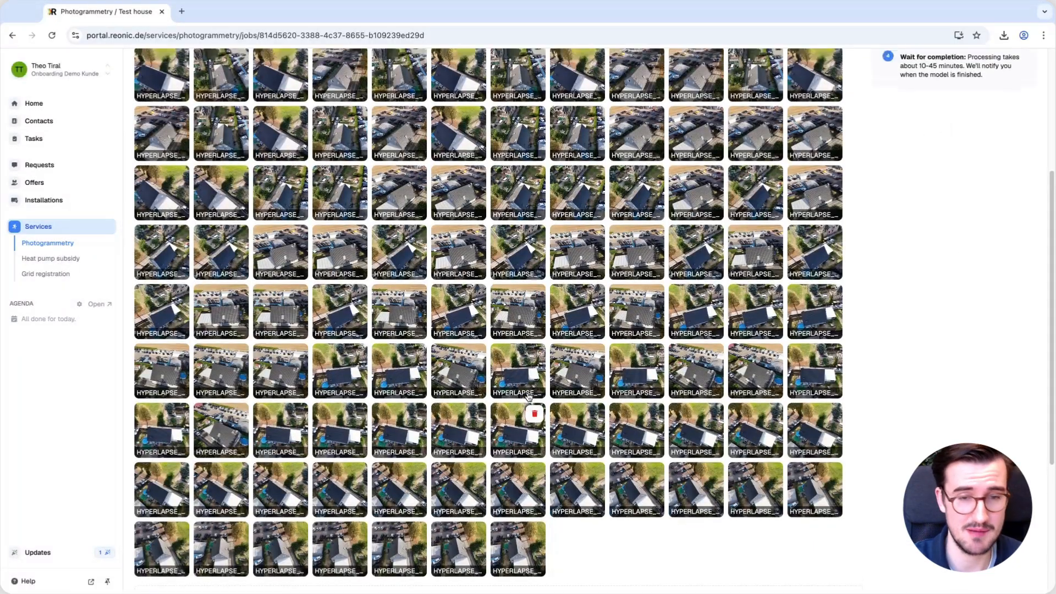
scroll(537, 402, "down", 1)
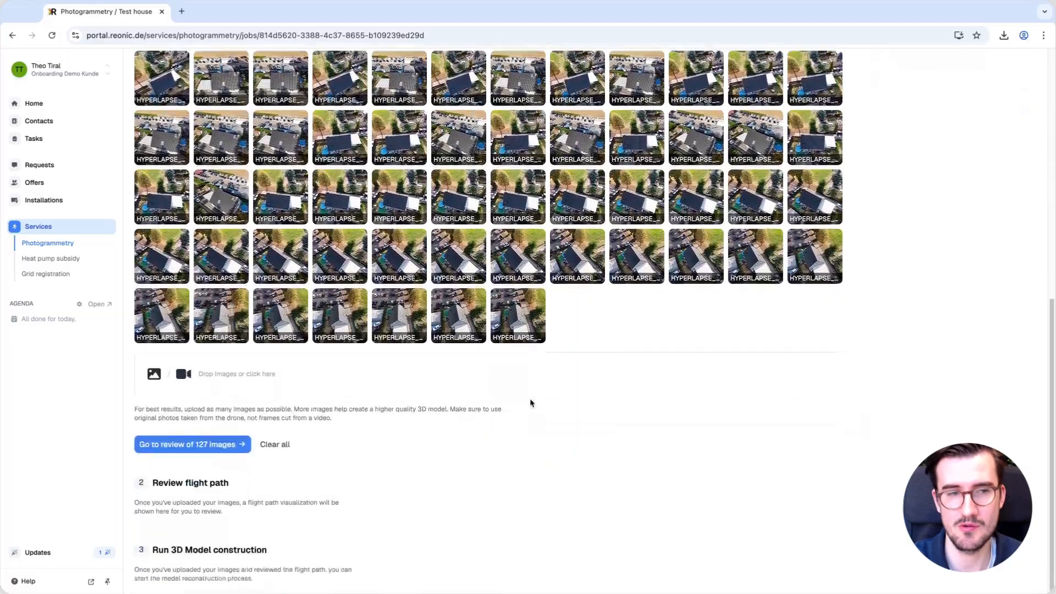
left_click(184, 446)
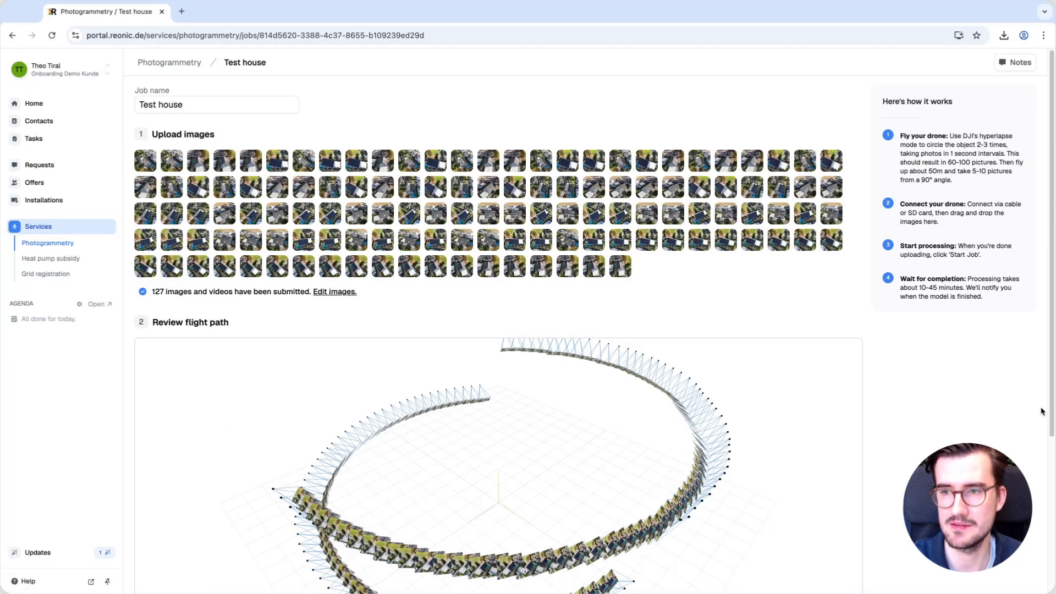
Rotate the 3D flight path to check the coverage on all sides, and accept it to upload the assets
scroll(1052, 491, "down", 3)
scroll(1053, 491, "down", 5)
left_click_drag(507, 352, 459, 309)
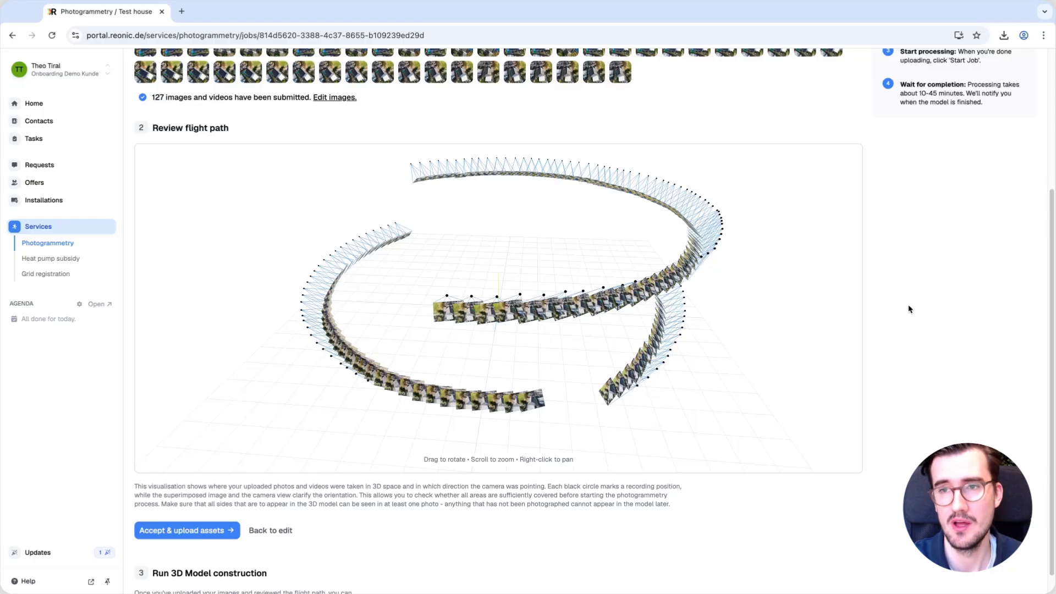
scroll(908, 291, "down", 1)
scroll(905, 267, "up", 5)
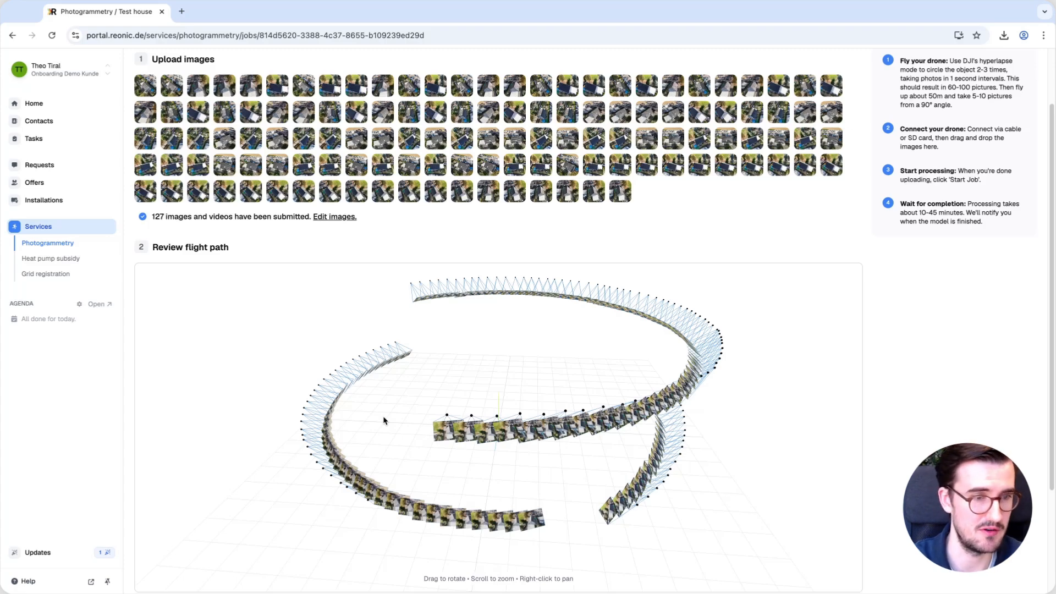
scroll(937, 438, "down", 3)
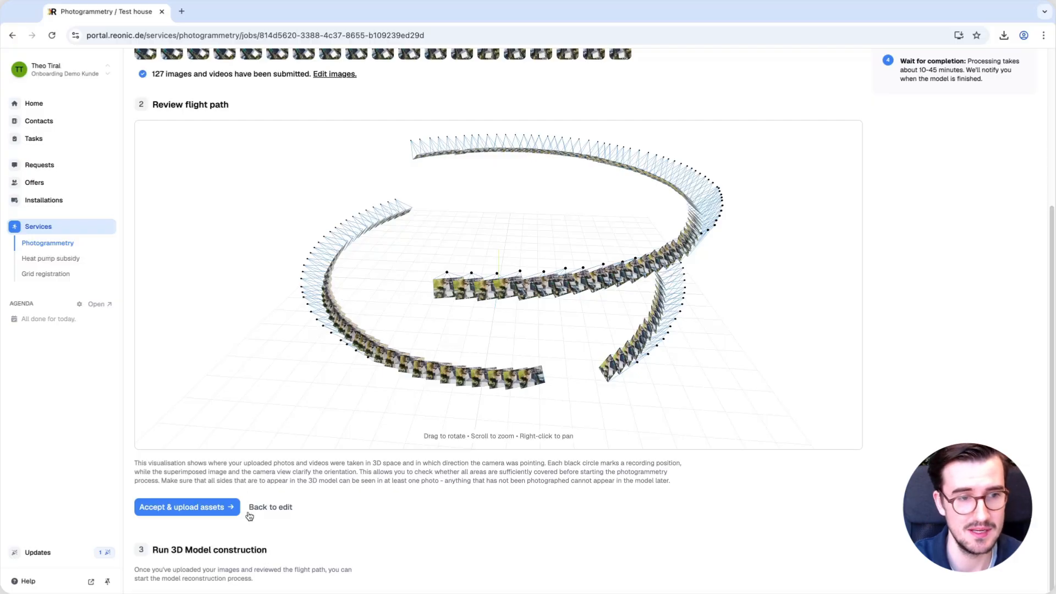
left_click(183, 511)
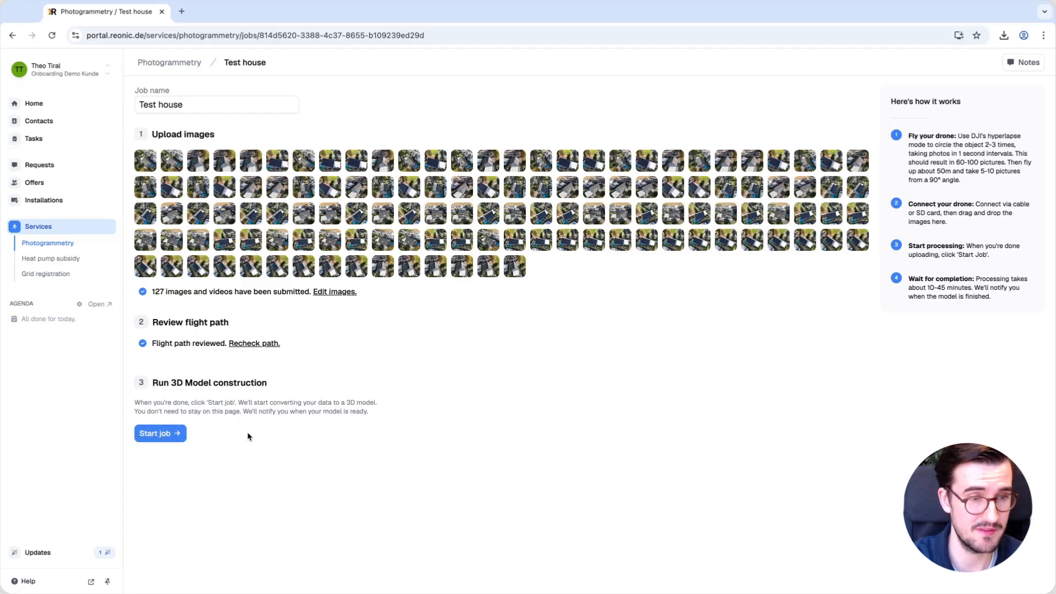
Start the job that constructs the 3D model and check its processing start time
left_click(168, 434)
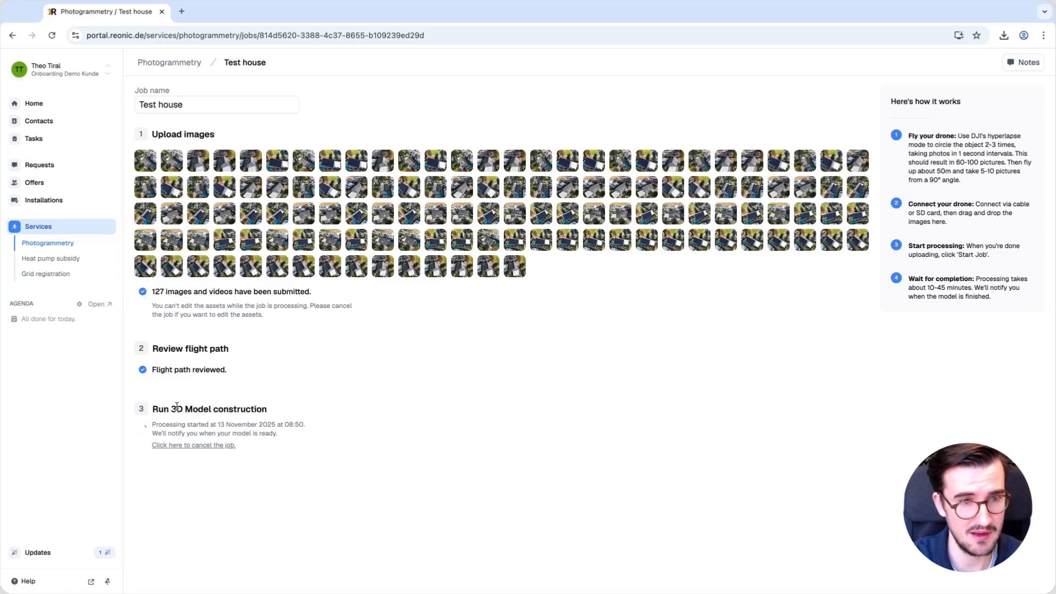
left_click_drag(288, 427, 306, 429)
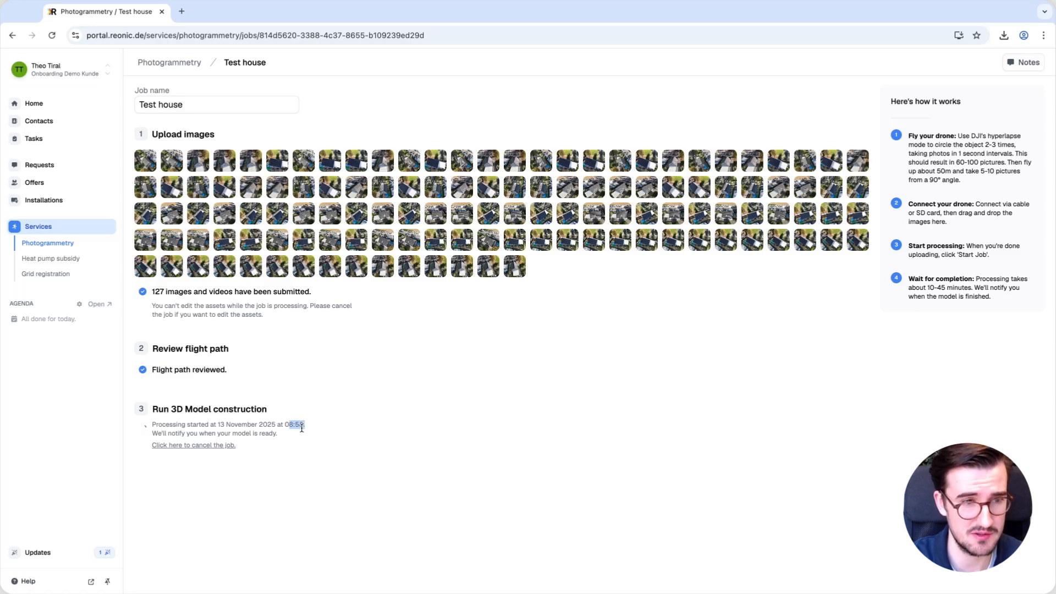